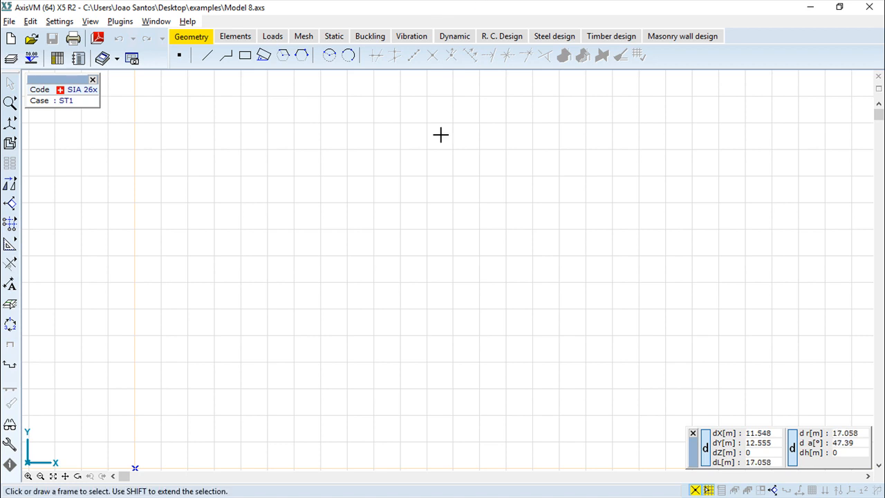
# Switch to 4MCAD and examine the building in interface.dwg from different 3D viewing angles
pyautogui.hotkey('alt', 'Tab')
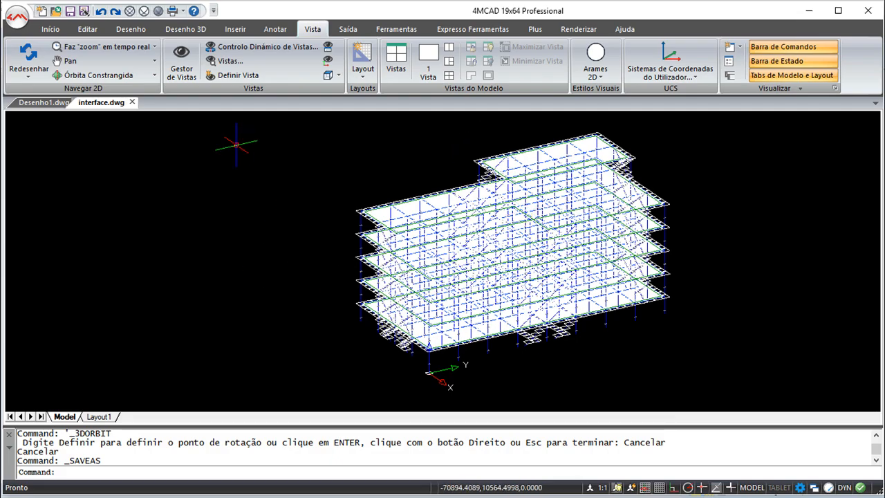
pyautogui.click(104, 74)
pyautogui.moveTo(286, 328); pyautogui.dragTo(237, 304)
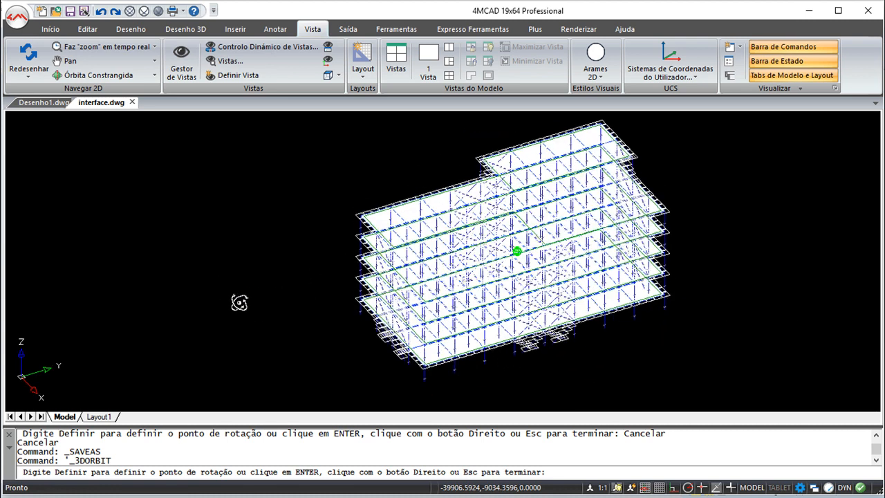
pyautogui.scroll(3, 274, 290)
pyautogui.scroll(-3, 275, 291)
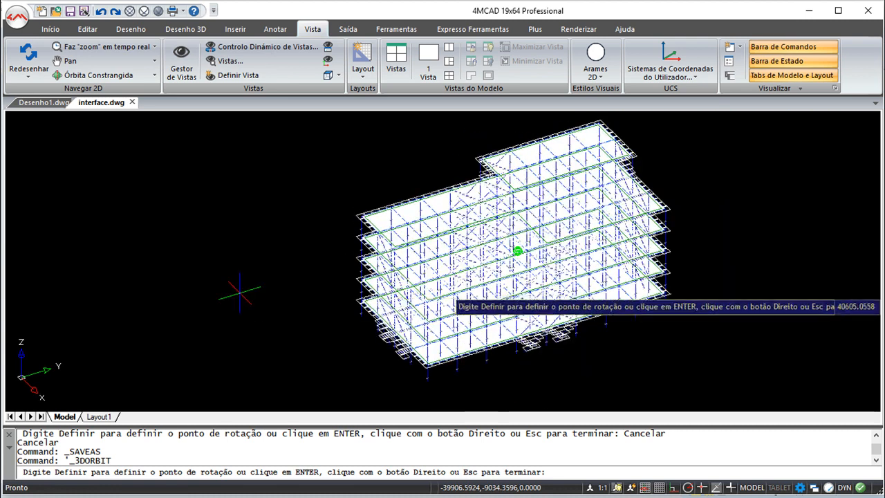
pyautogui.moveTo(237, 332); pyautogui.dragTo(177, 332, button='middle')
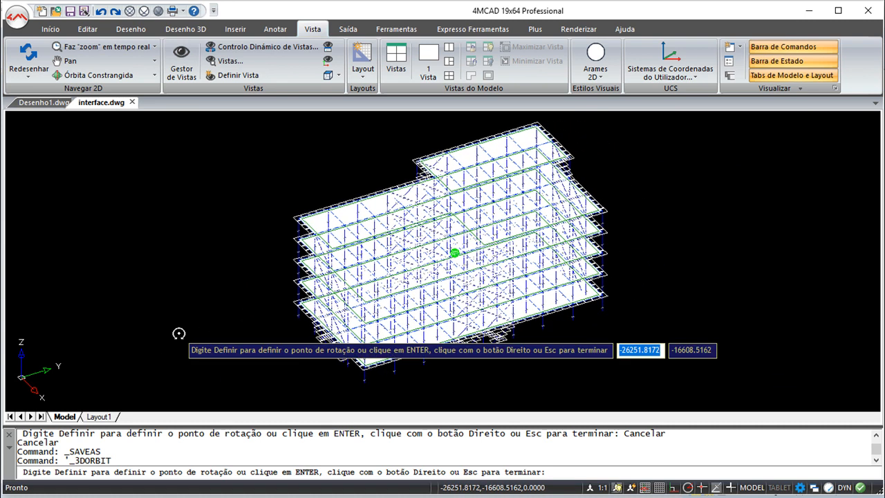
pyautogui.press('Escape')
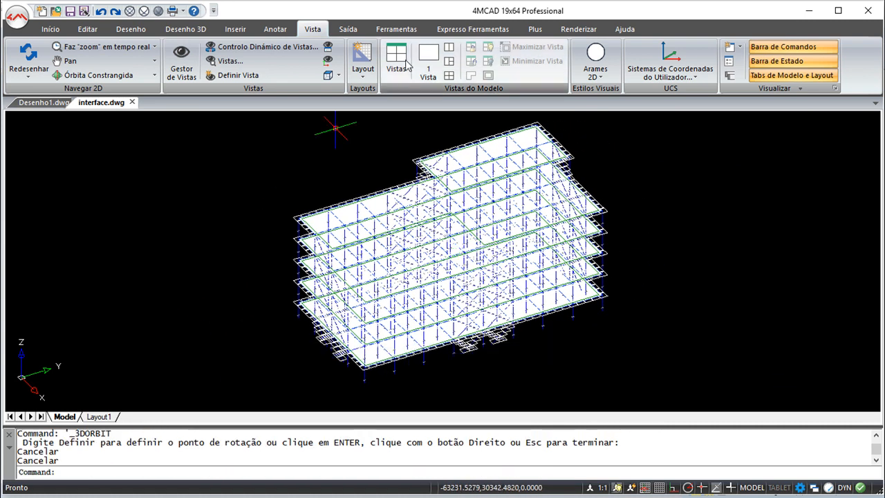
# Review the list of layers in the building drawing without changing the current layer
pyautogui.click(50, 29)
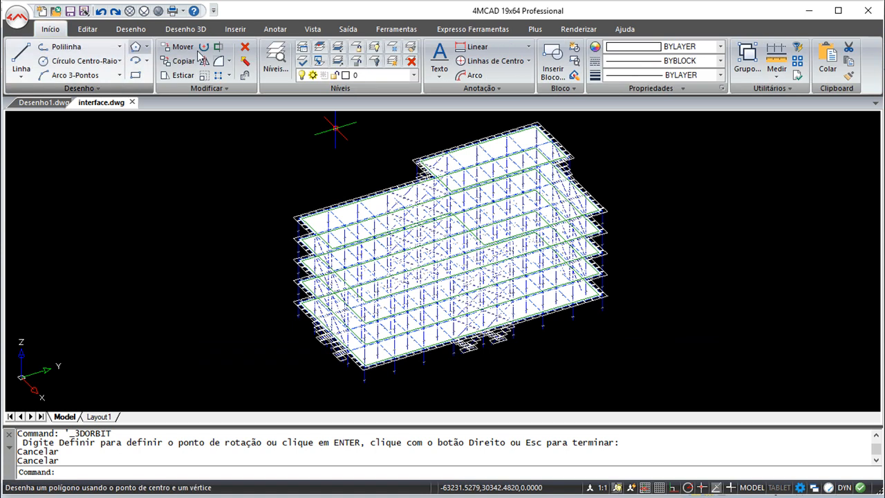
pyautogui.click(416, 78)
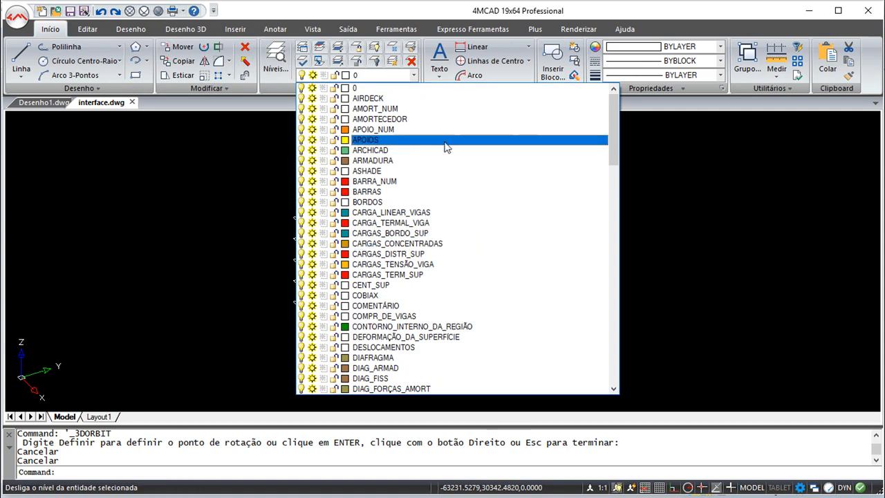
pyautogui.click(434, 15)
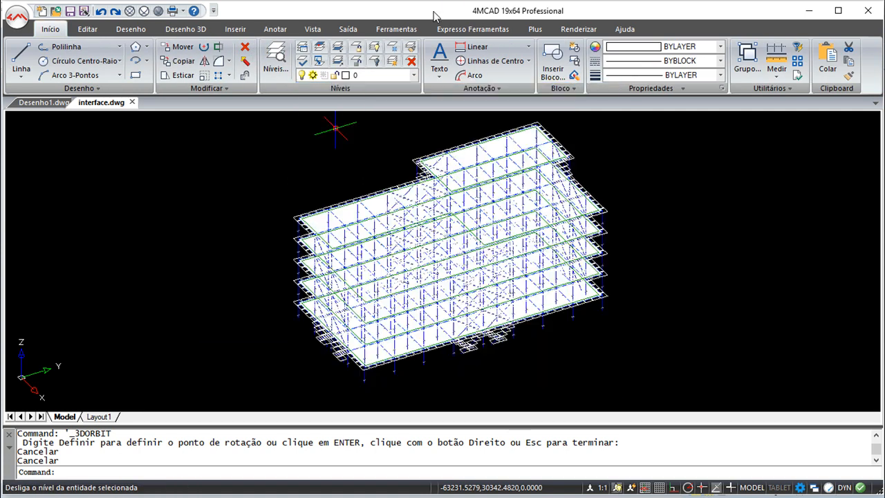
# Export the drawing as an AutoCAD 2013 ASCII DXF file named cadsoft, accepting the default precision of 6 decimals
pyautogui.click(17, 18)
pyautogui.moveTo(45, 224)
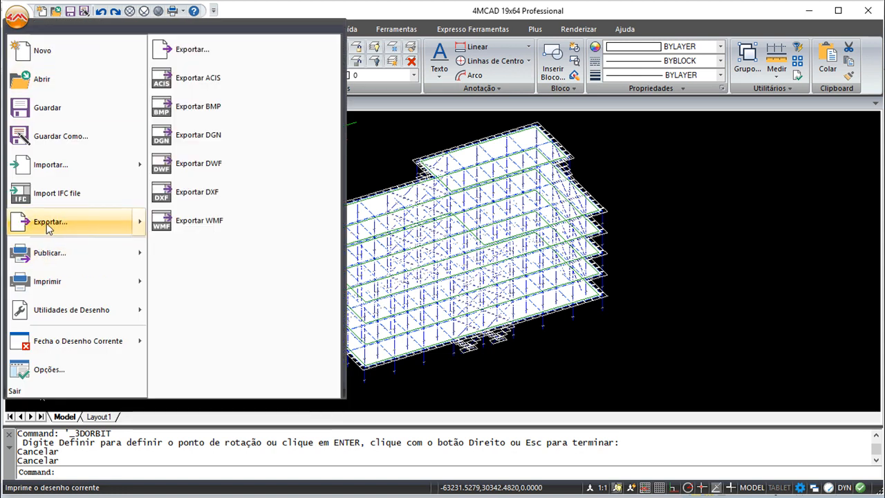
pyautogui.click(198, 193)
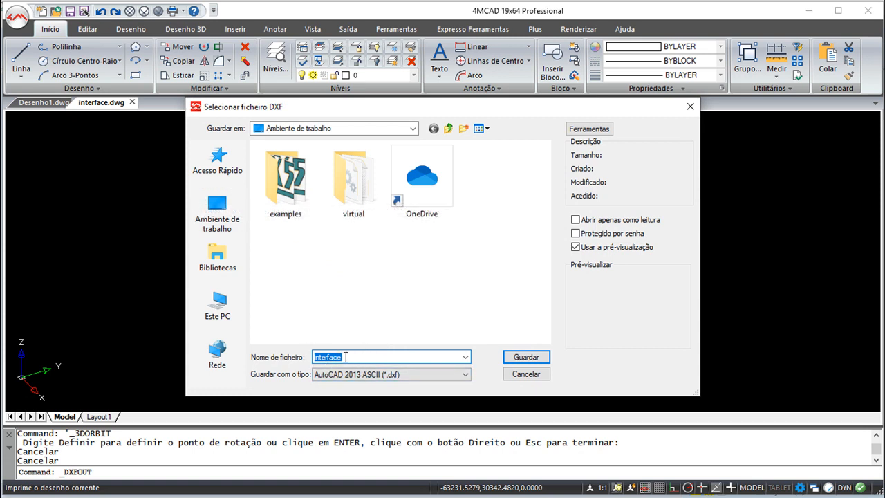
pyautogui.write('cadsoft')
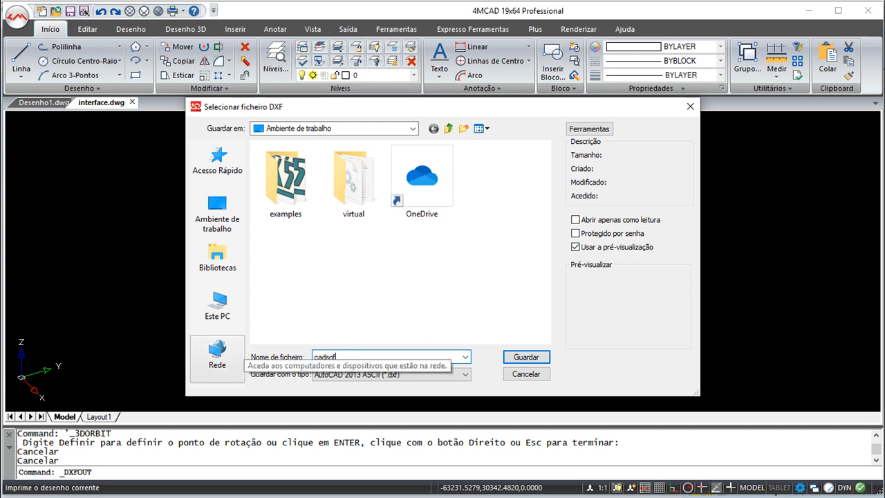
pyautogui.click(525, 357)
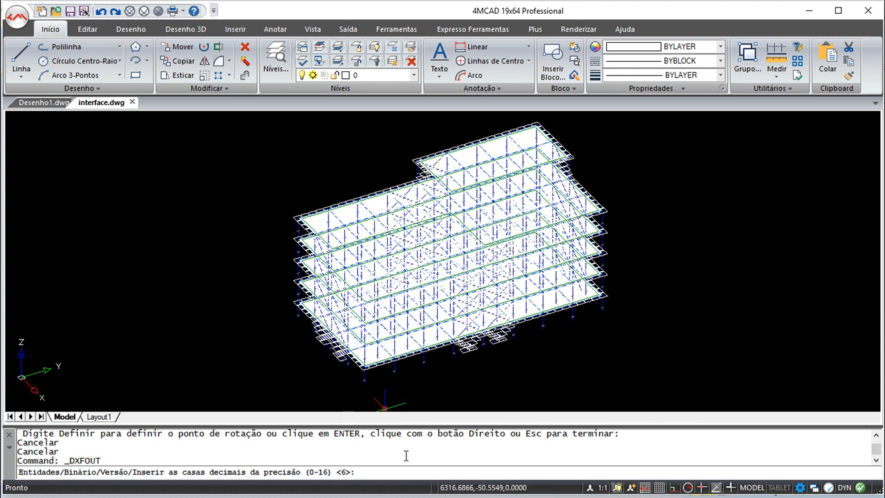
pyautogui.press('Return')
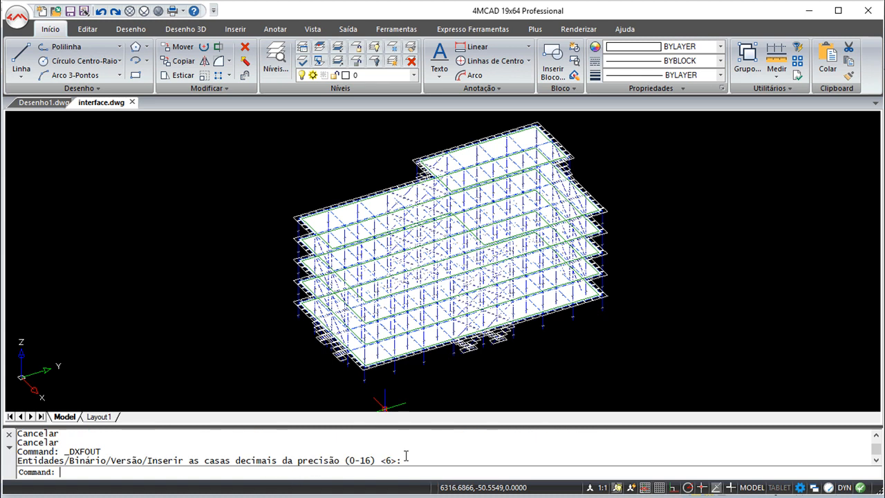
# Switch to AxisVM and import cadsoft.dxf as an added background layer, with mm coordinates and scale factor 1
pyautogui.hotkey('alt', 'Tab')
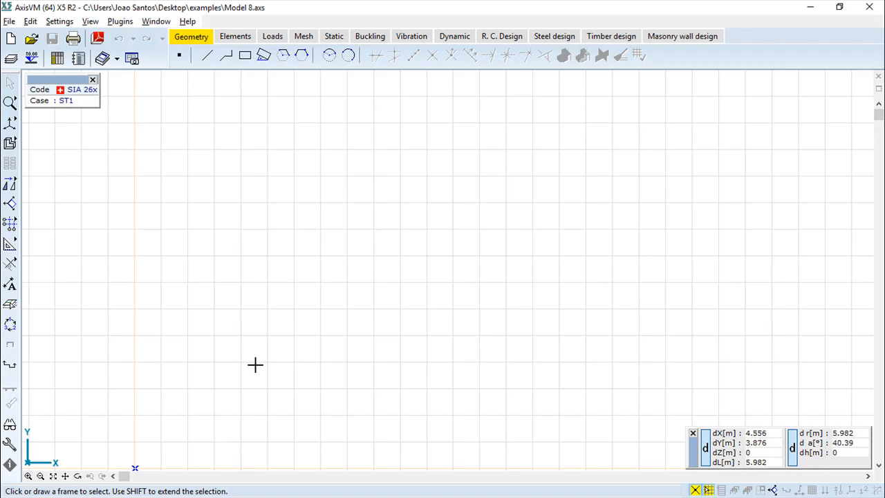
pyautogui.click(9, 22)
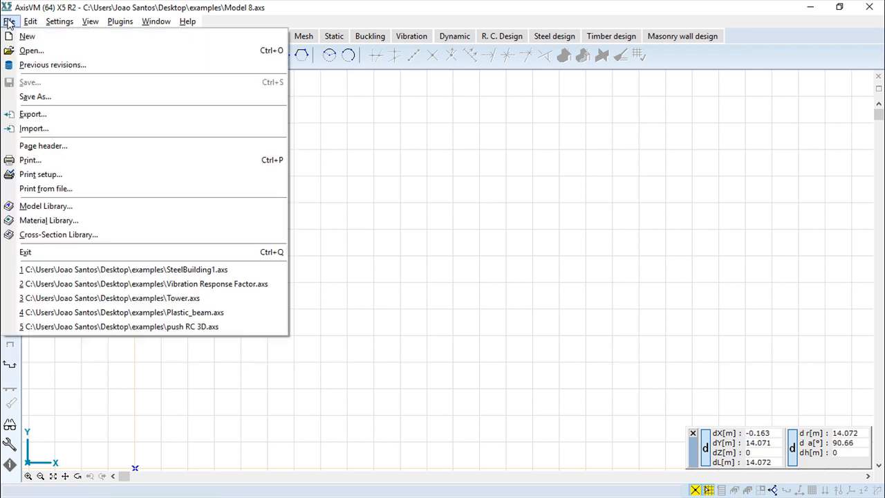
pyautogui.click(34, 129)
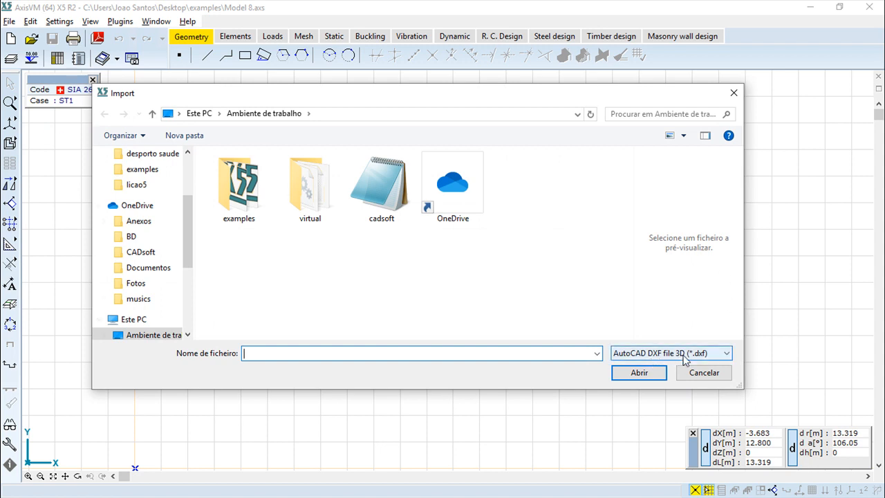
pyautogui.click(393, 189)
pyautogui.click(640, 373)
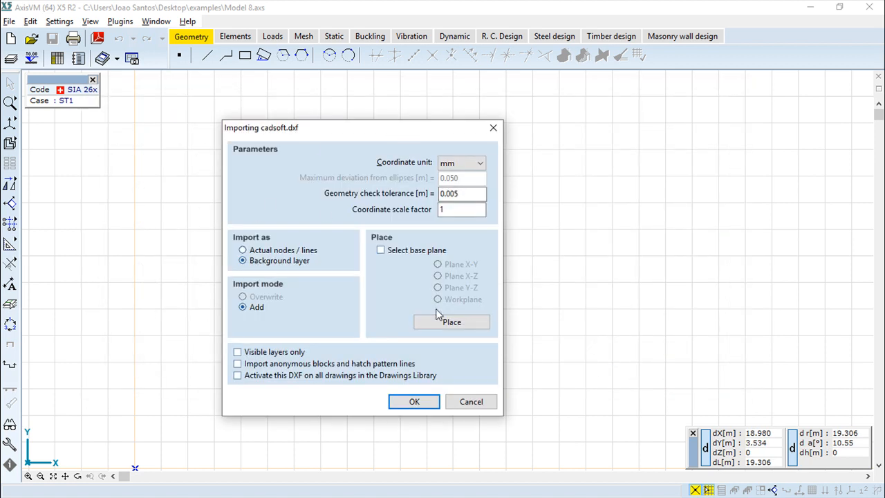
pyautogui.click(413, 403)
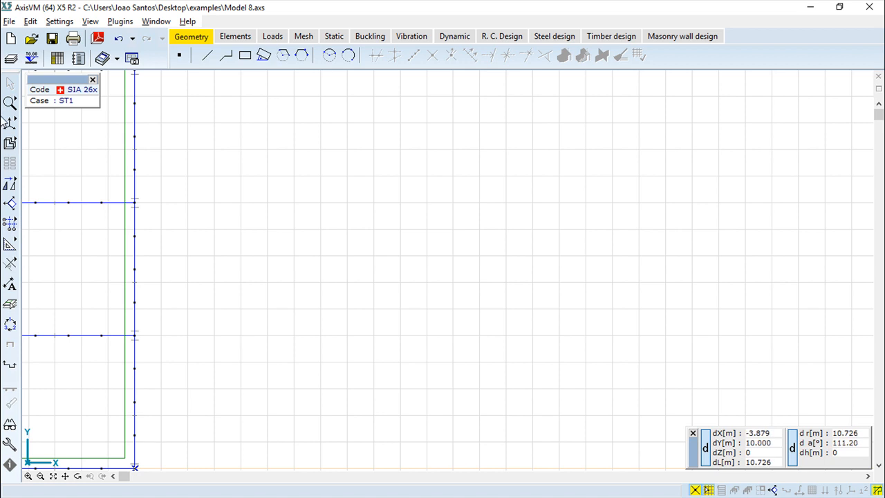
# Show the imported building in perspective and examine it from several angles and zoom levels
pyautogui.click(92, 127)
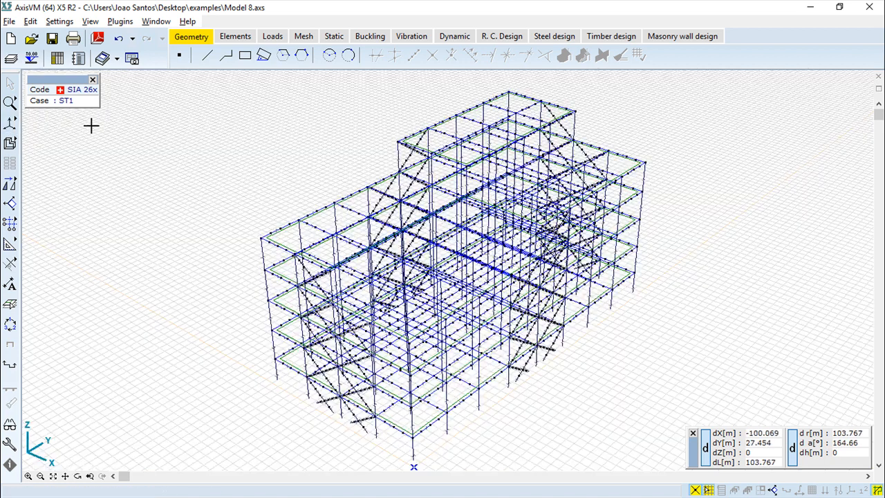
pyautogui.click(78, 476)
pyautogui.moveTo(405, 335); pyautogui.dragTo(359, 282)
pyautogui.scroll(5, 548, 311)
pyautogui.scroll(-5, 540, 311)
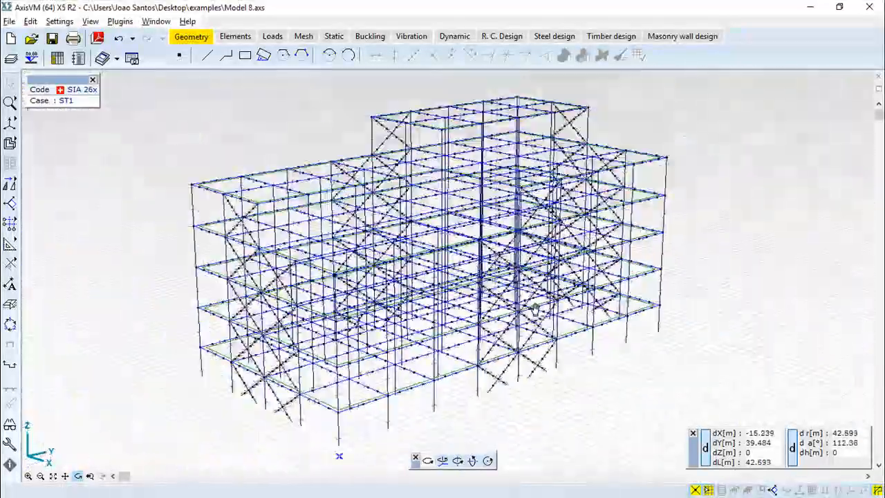
pyautogui.scroll(1, 536, 310)
pyautogui.scroll(-1, 535, 311)
pyautogui.moveTo(686, 336); pyautogui.dragTo(711, 351, button='middle')
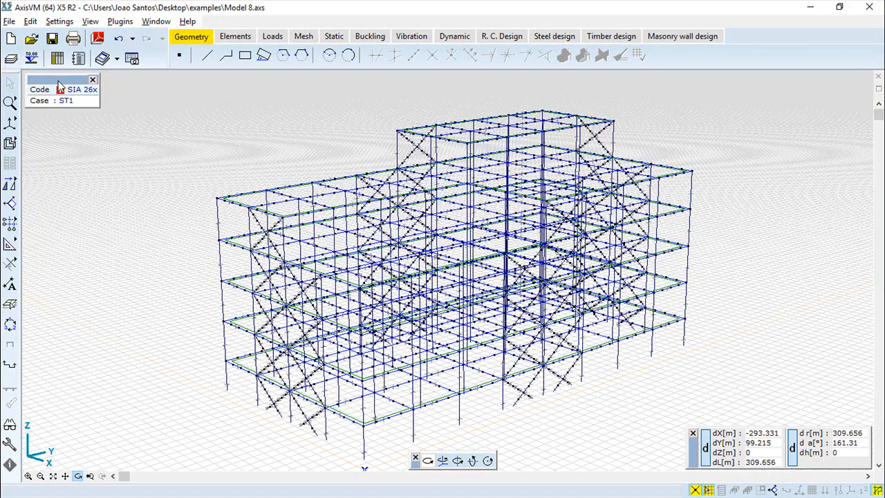
# Open the Layer Manager, look through the cadsoft.dxf layers and place the dialog clear of the building
pyautogui.click(11, 60)
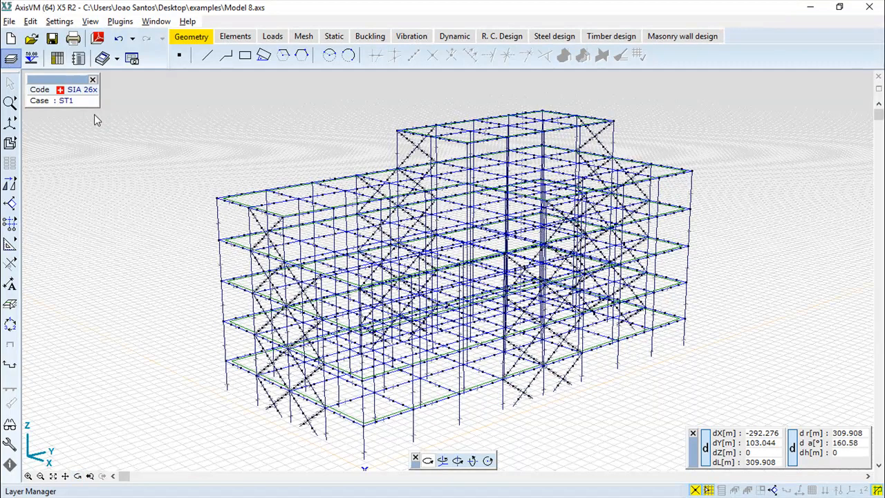
pyautogui.moveTo(276, 135); pyautogui.dragTo(217, 171)
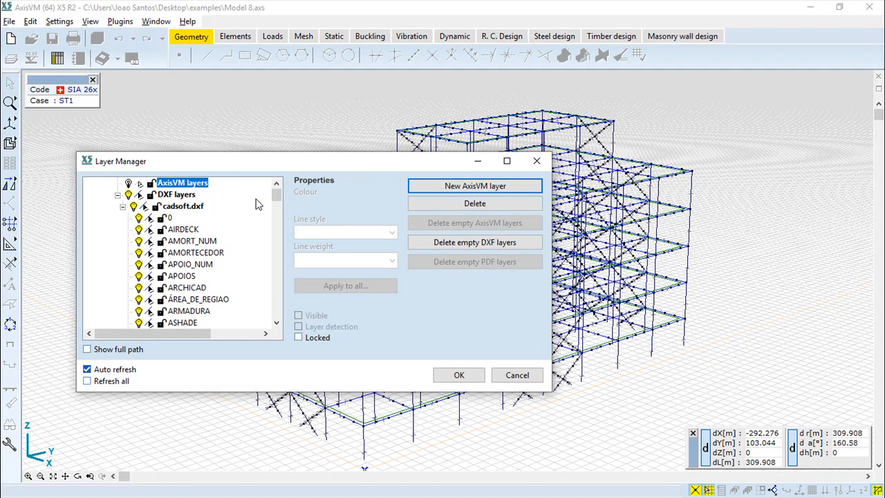
pyautogui.moveTo(280, 198)
pyautogui.mouseDown()
pyautogui.moveTo(272, 324)
pyautogui.moveTo(276, 182)
pyautogui.mouseUp()
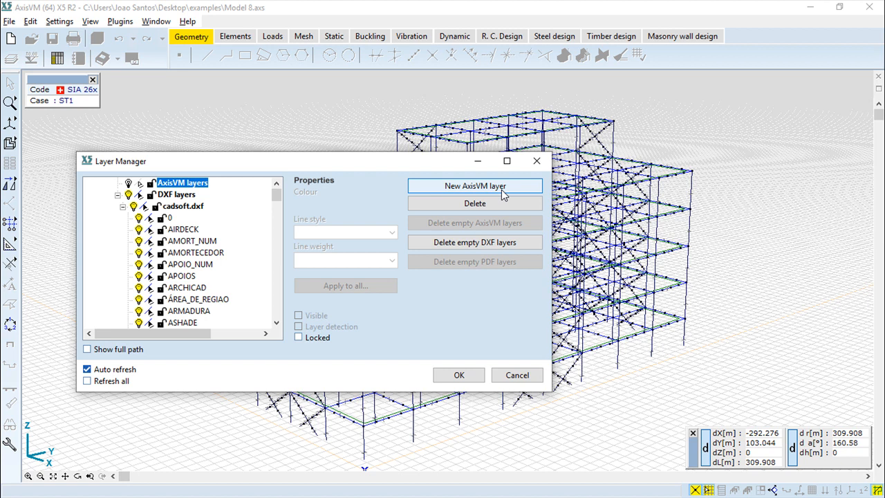
pyautogui.moveTo(355, 164); pyautogui.dragTo(577, 243)
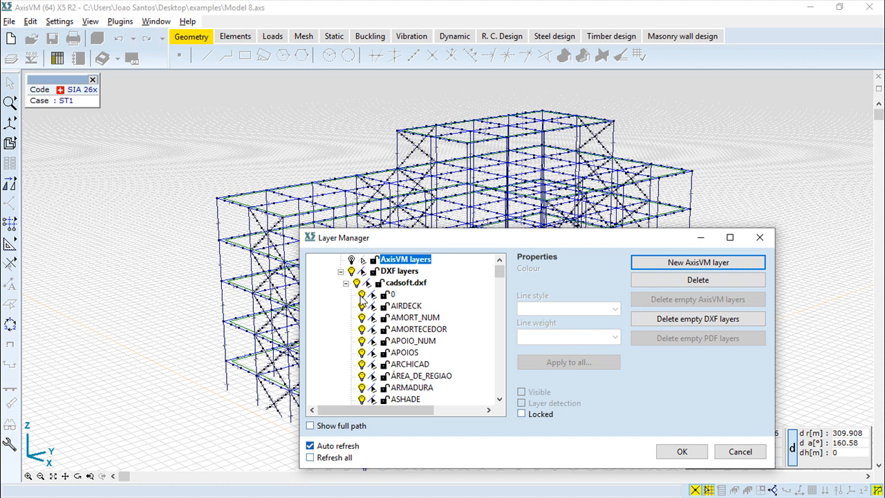
# Switch the visibility of layers 0, AIRDECK and AMORT_NUM, and of the whole cadsoft.dxf, off and back on
pyautogui.click(362, 296)
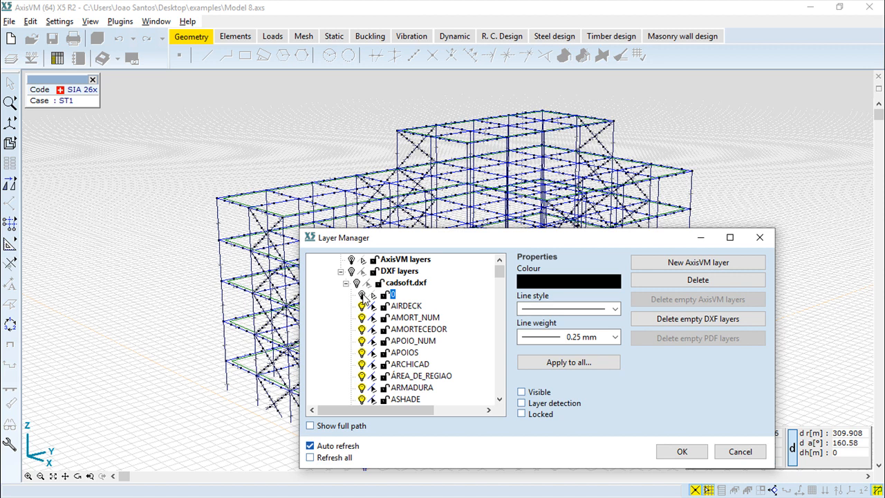
pyautogui.click(362, 305)
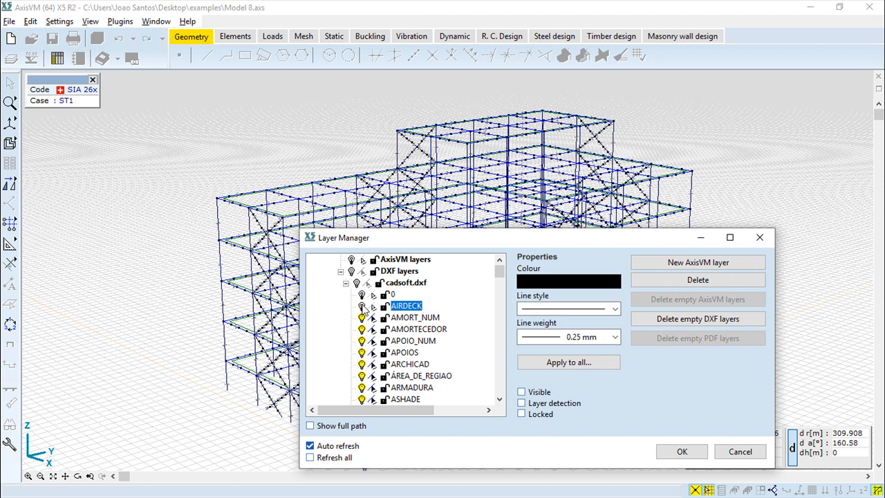
pyautogui.click(362, 318)
pyautogui.click(362, 306)
pyautogui.click(362, 294)
pyautogui.click(361, 318)
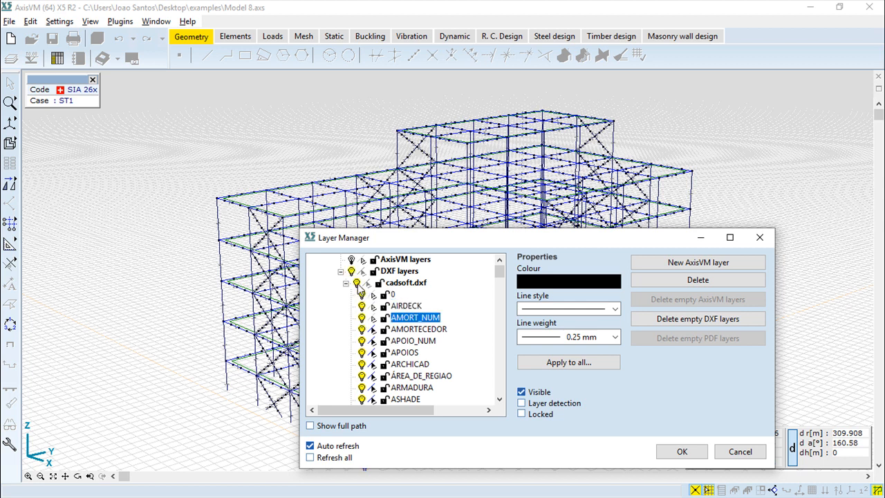
pyautogui.click(357, 283)
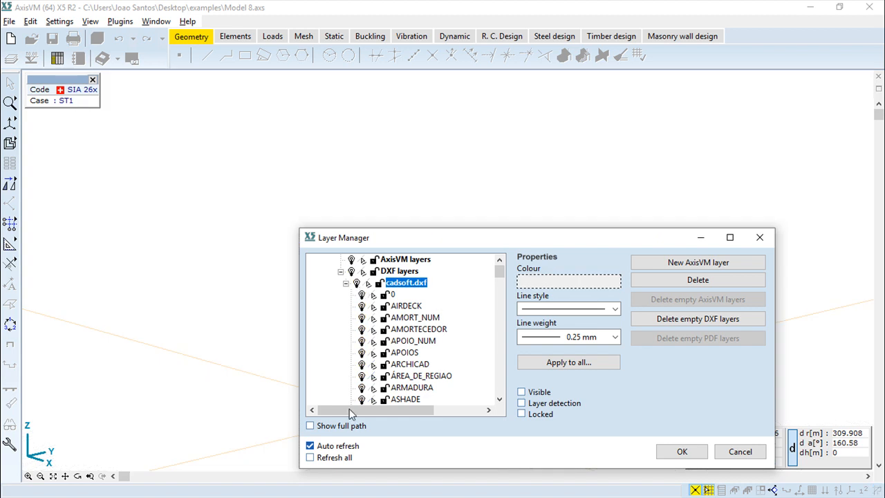
pyautogui.click(357, 283)
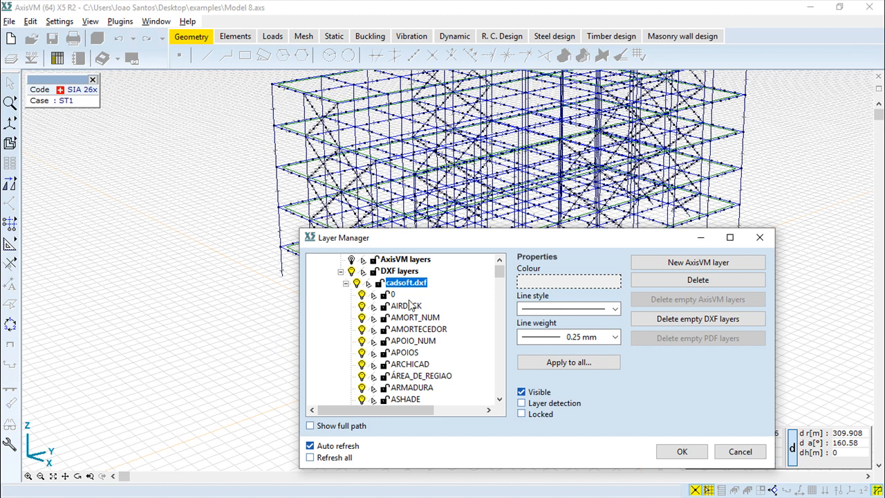
# Enable layer detection for layer 0 of cadsoft.dxf and try locking and unlocking that layer
pyautogui.click(375, 306)
pyautogui.click(389, 295)
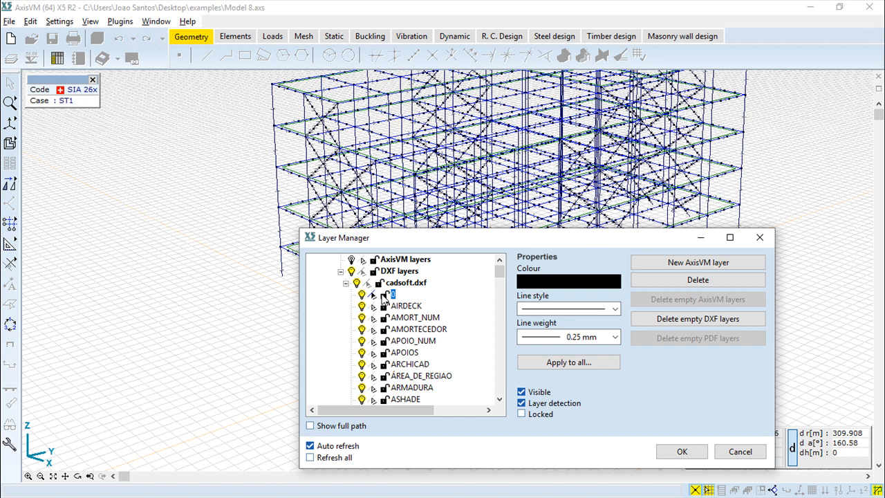
pyautogui.click(383, 294)
pyautogui.click(385, 295)
# Set the colour of layer 0 in cadsoft.dxf to red and lock the layer
pyautogui.click(398, 305)
pyautogui.click(392, 294)
pyautogui.click(580, 279)
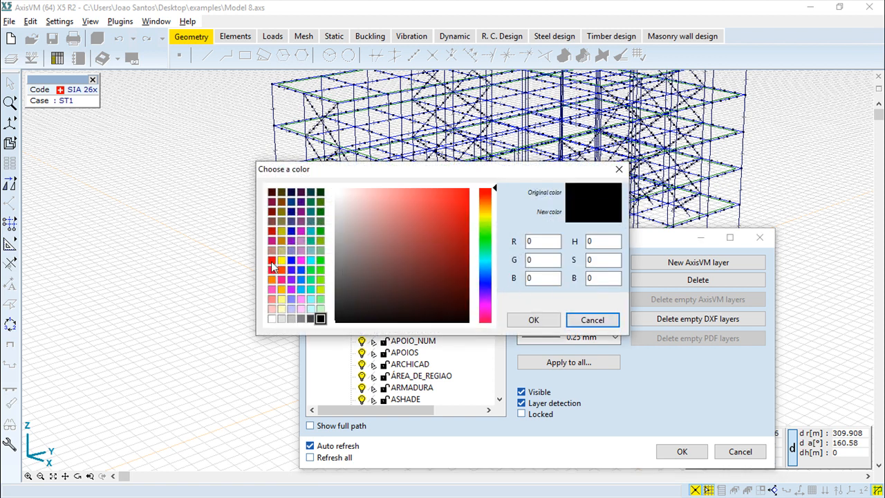
pyautogui.click(271, 261)
pyautogui.click(533, 320)
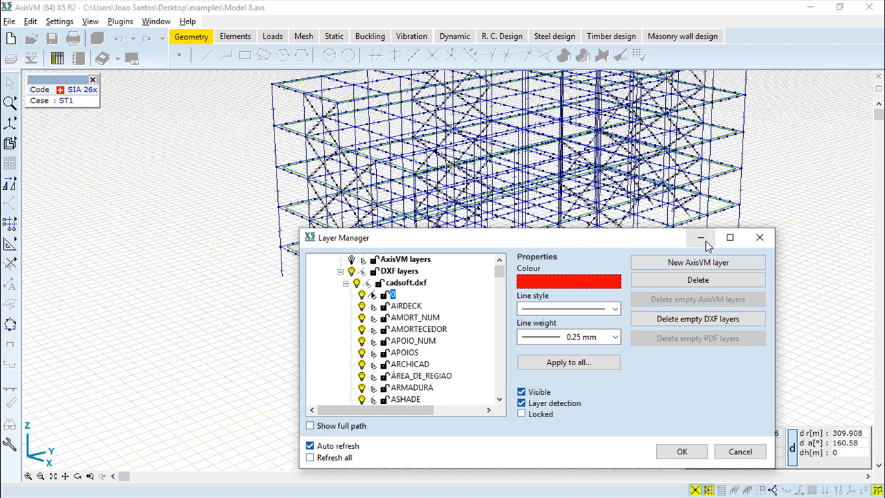
pyautogui.click(415, 306)
pyautogui.click(385, 294)
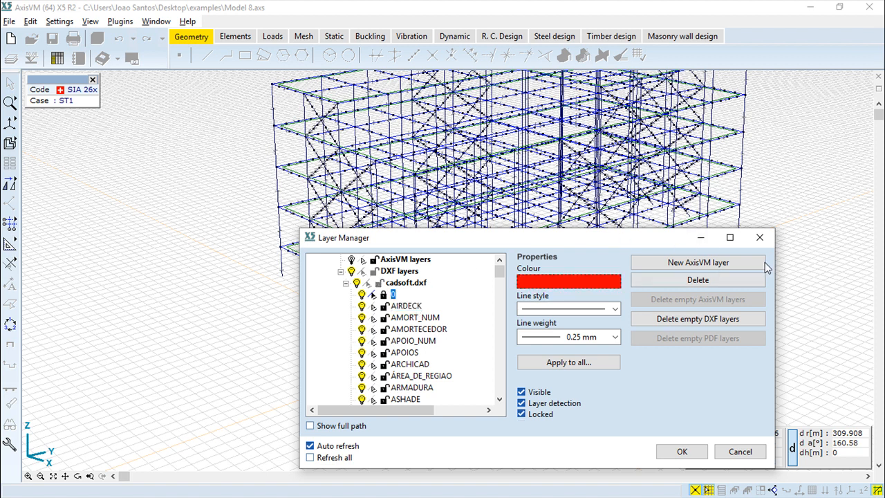
# Create a new AxisVM layer and delete it again, confirming the deletion
pyautogui.click(699, 263)
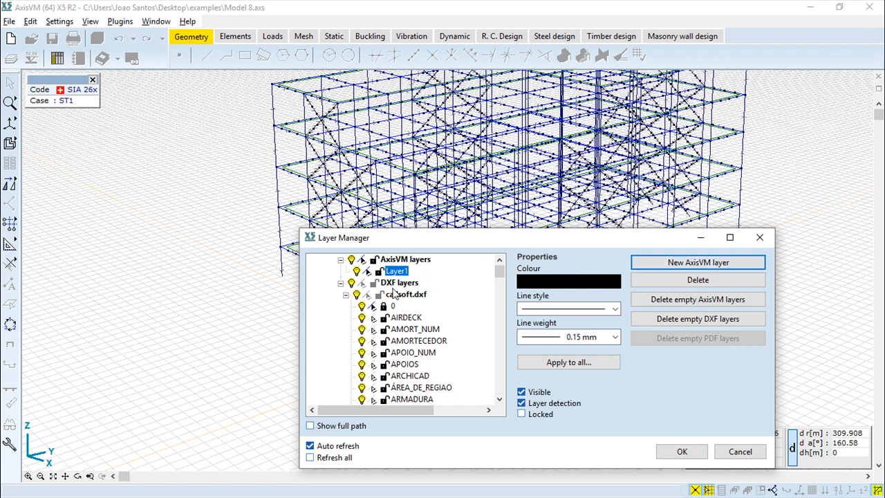
pyautogui.click(705, 280)
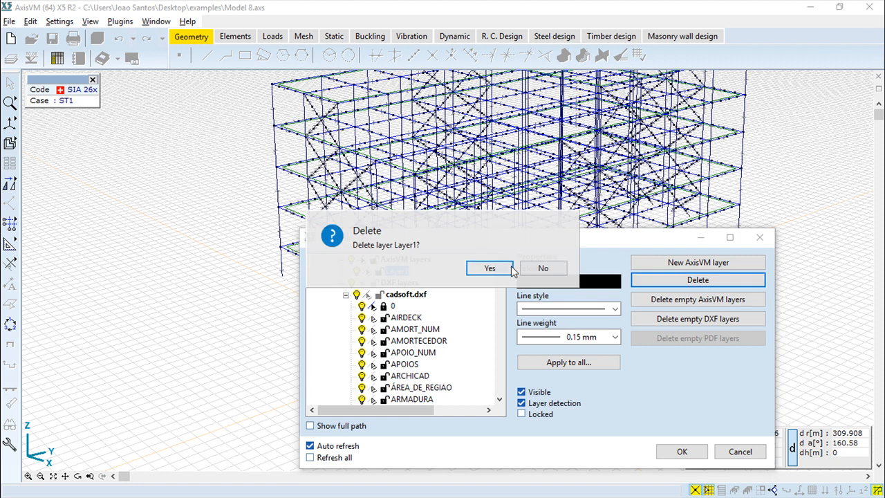
pyautogui.click(487, 268)
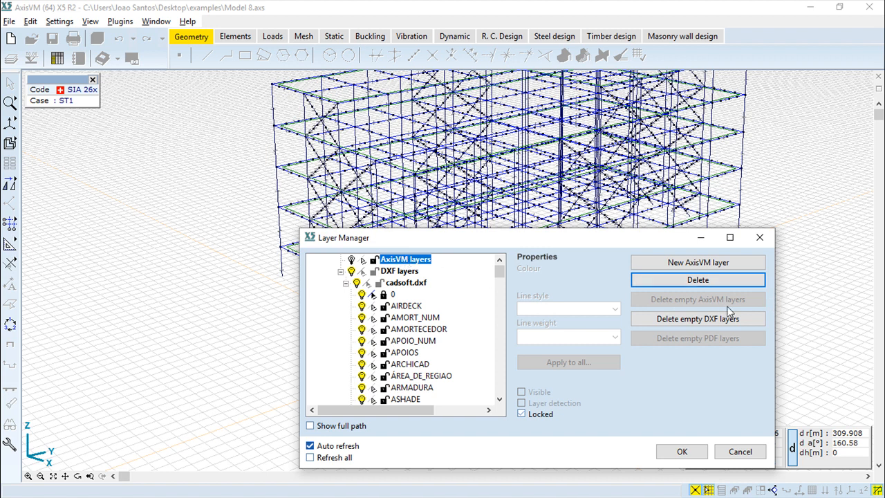
# Delete all empty DXF layers and move the Layer Manager dialog aside to uncover more of the model
pyautogui.click(692, 319)
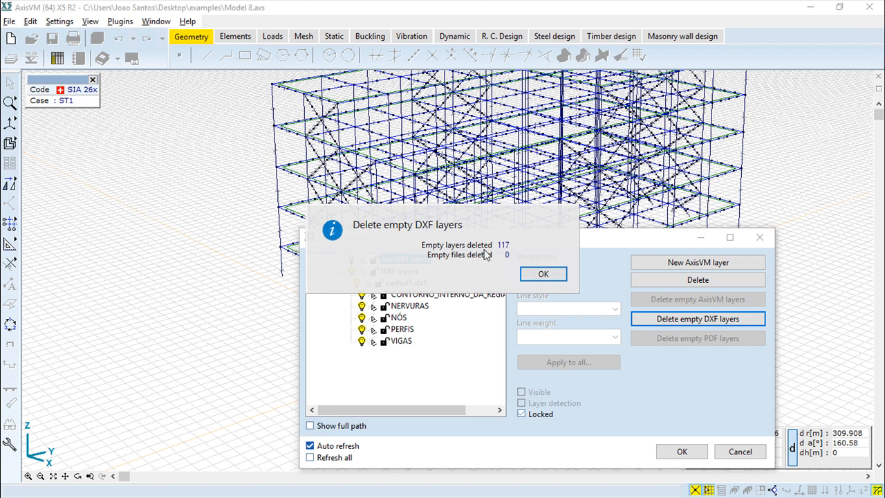
pyautogui.click(543, 274)
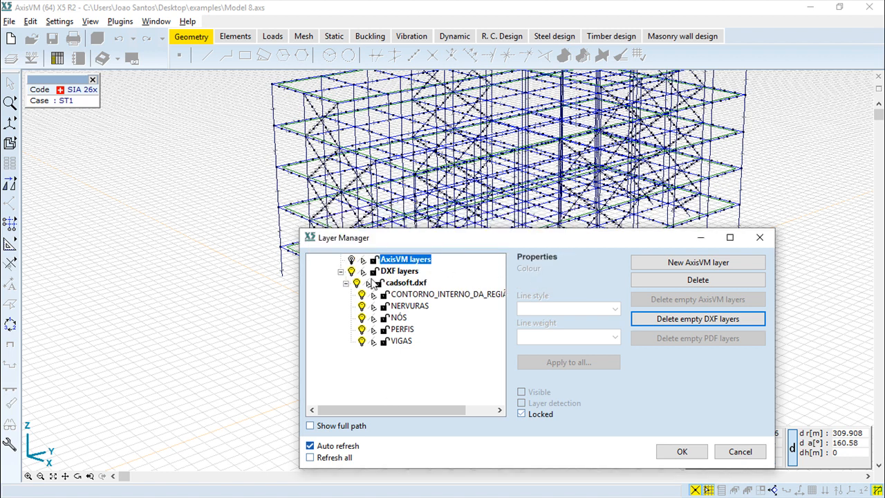
pyautogui.moveTo(404, 241); pyautogui.dragTo(263, 246)
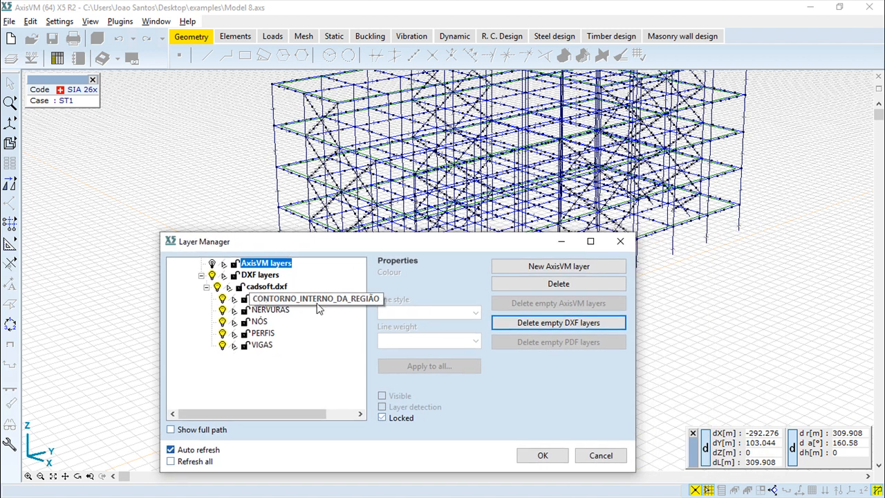
# Switch the visibility of layers PERFIS and VIGAS off and back on, and show the full path of the DXF file
pyautogui.click(223, 334)
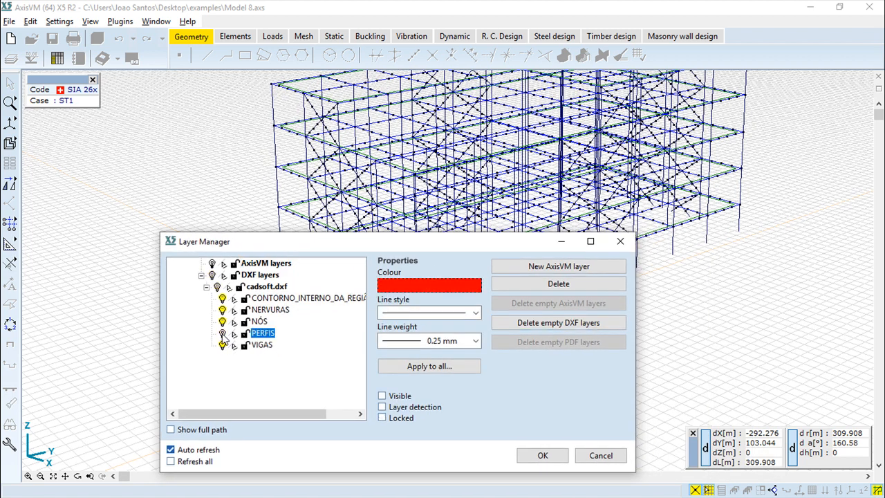
pyautogui.click(222, 334)
pyautogui.click(223, 345)
pyautogui.click(223, 345)
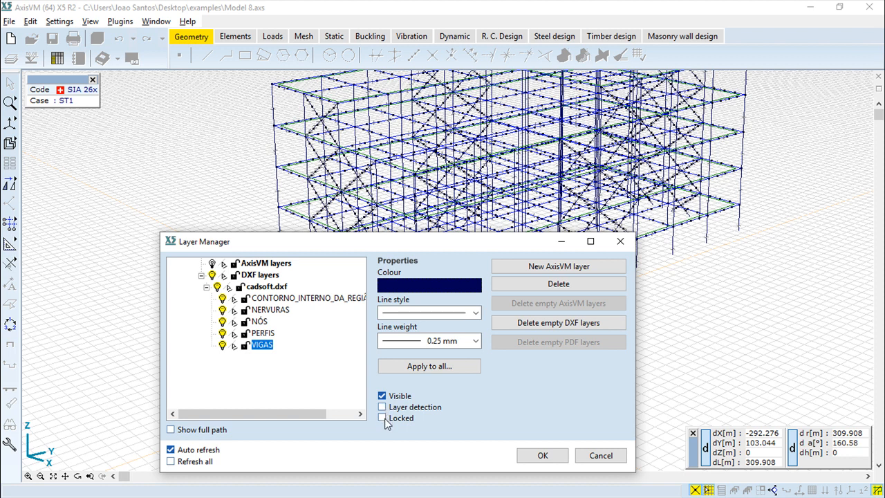
pyautogui.click(171, 430)
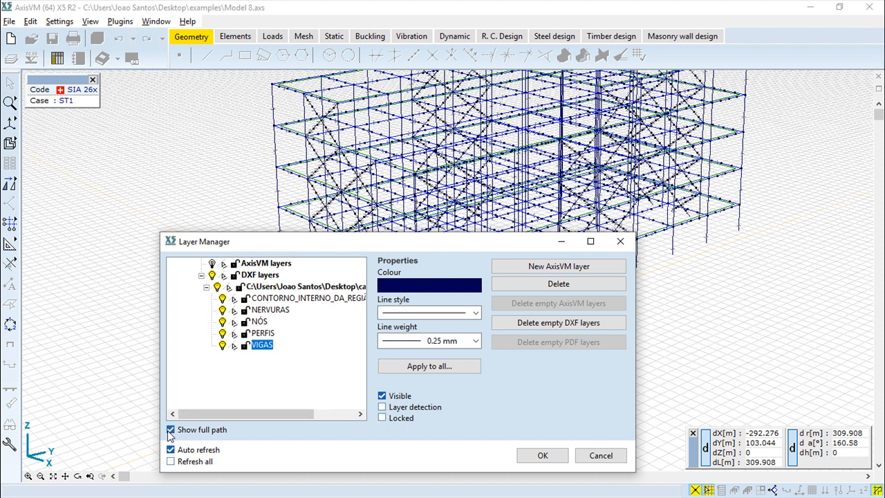